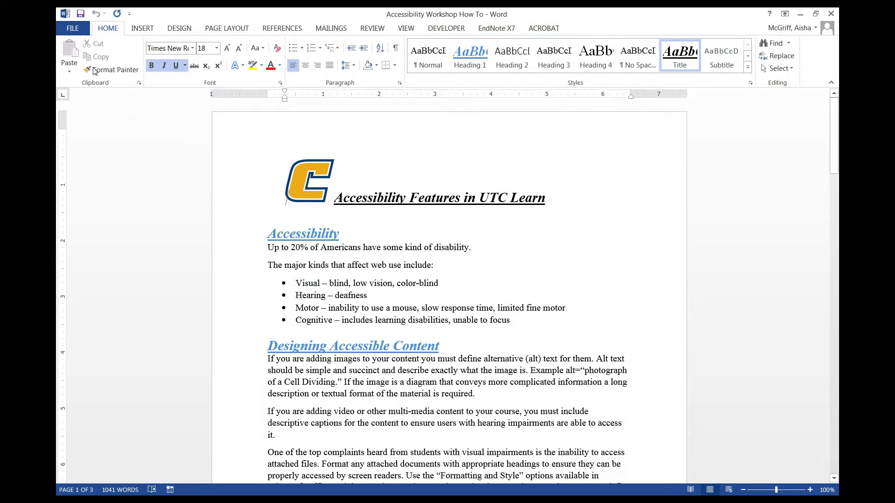
Run the accessibility check on the document to list its accessibility issues
click(71, 28)
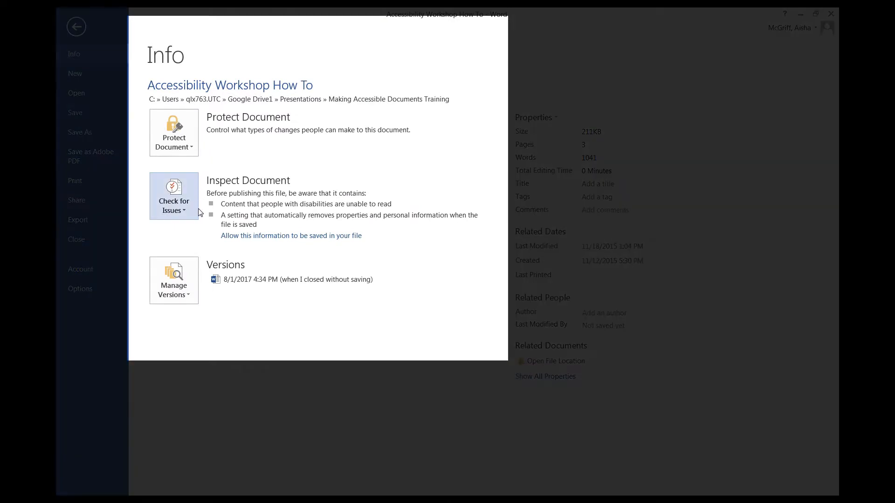
click(194, 215)
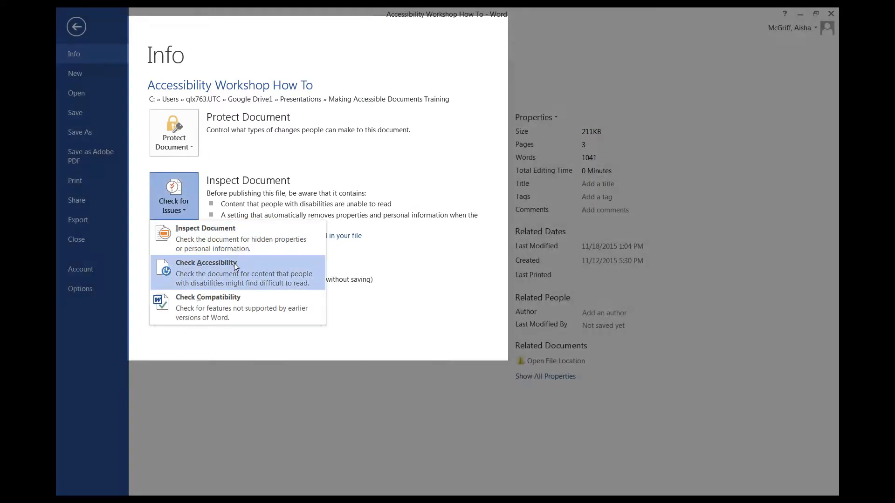
click(235, 263)
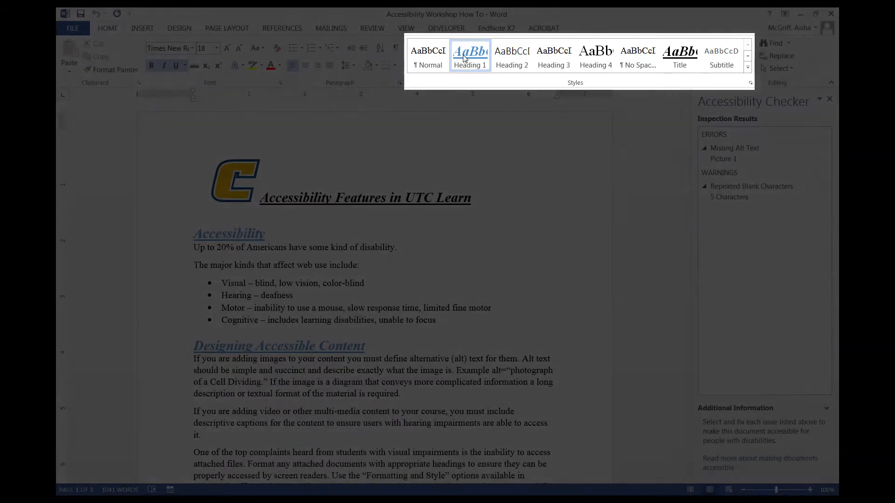
Modify the Heading 1 style to Automatic font color and 14 pt, with italic and underline removed
right_click(465, 58)
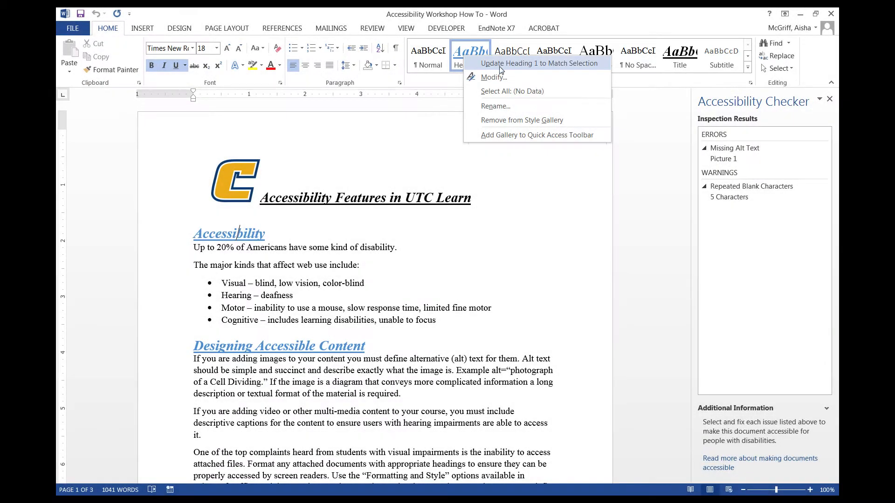
click(543, 78)
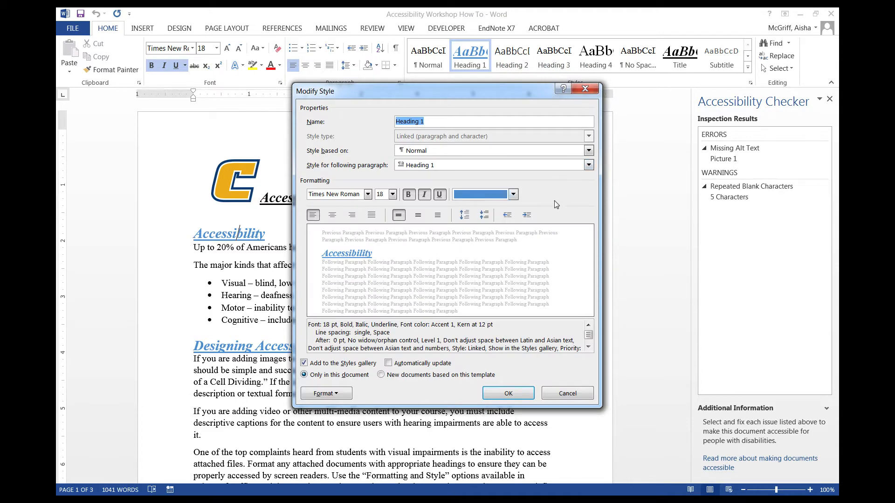
click(519, 198)
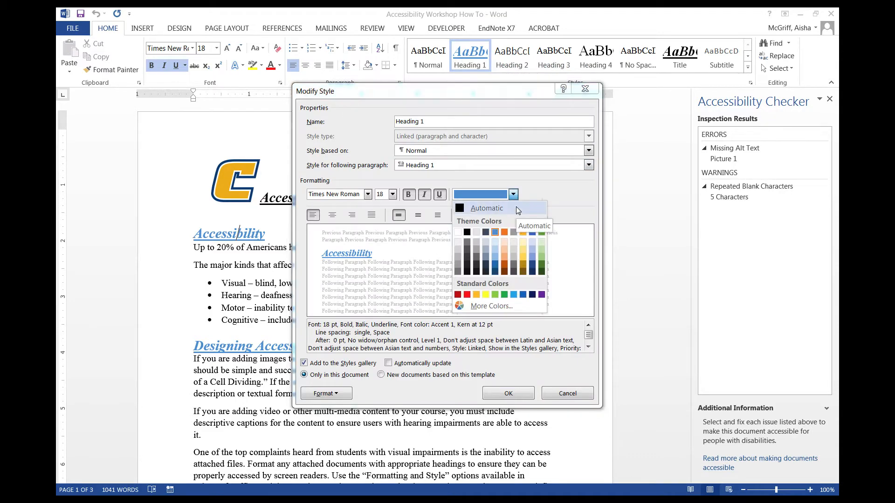
click(516, 209)
click(393, 196)
click(381, 239)
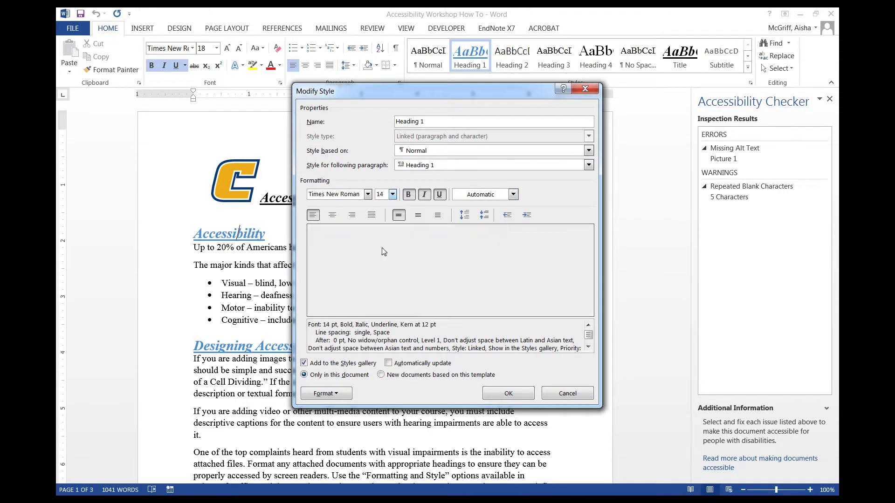
click(424, 194)
click(439, 195)
click(509, 395)
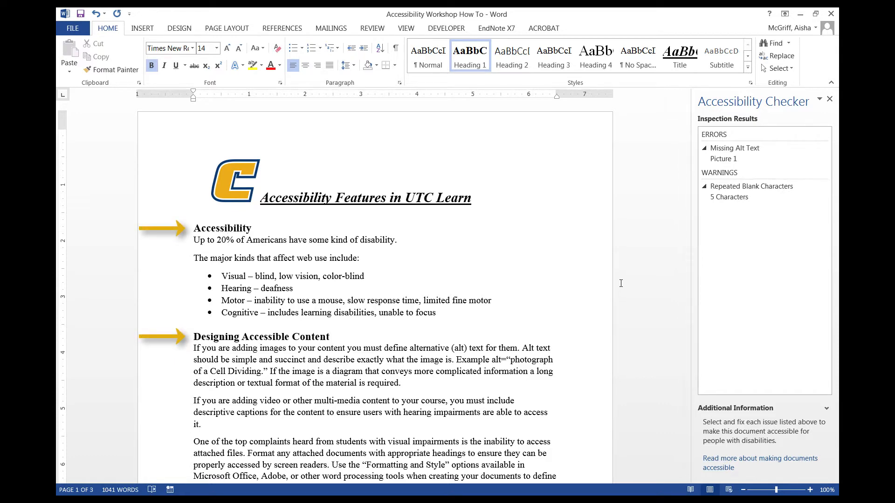
Display the Navigation Pane and jump to the hearing impairment heading, the mobility impairment heading and the document title
scroll(624, 270, down, 1)
click(637, 253)
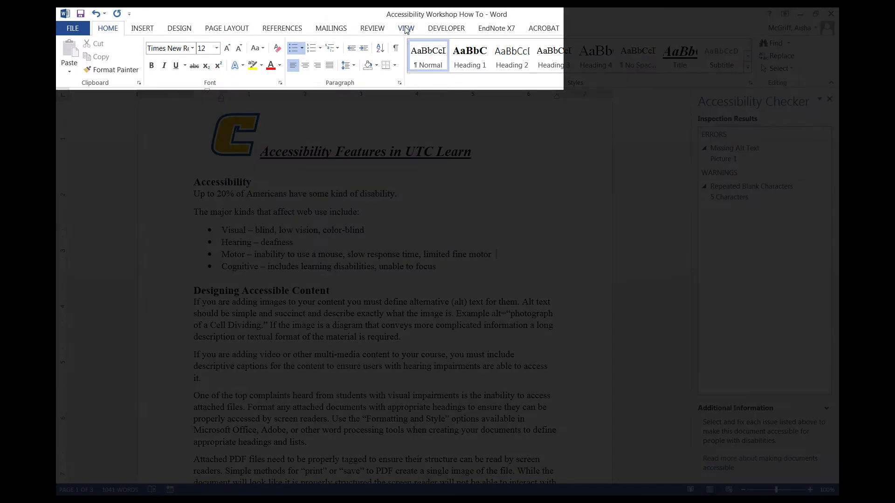
click(405, 29)
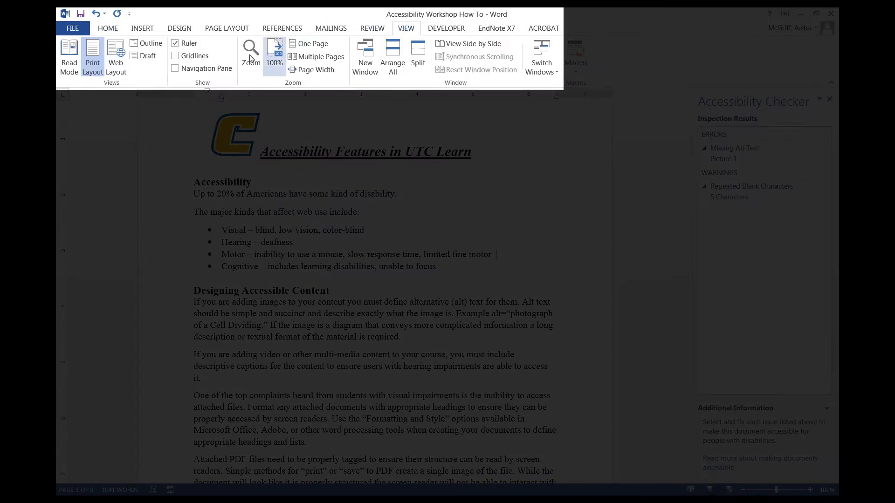
click(215, 69)
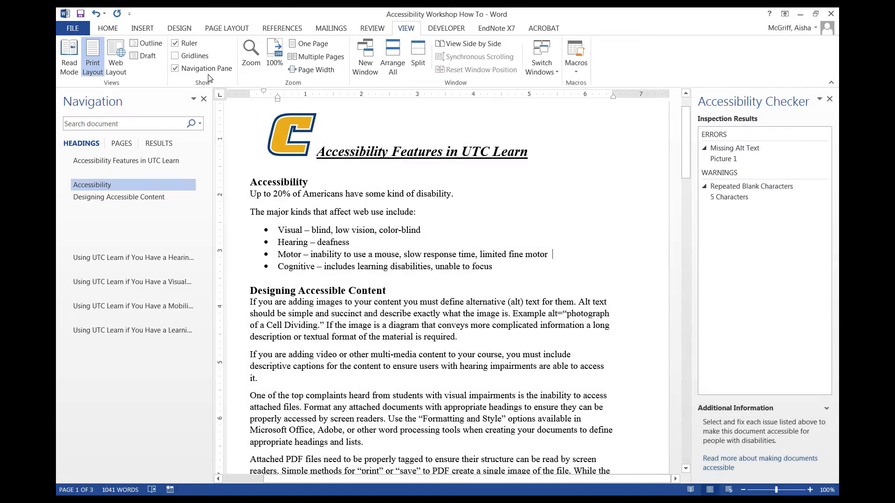
click(172, 258)
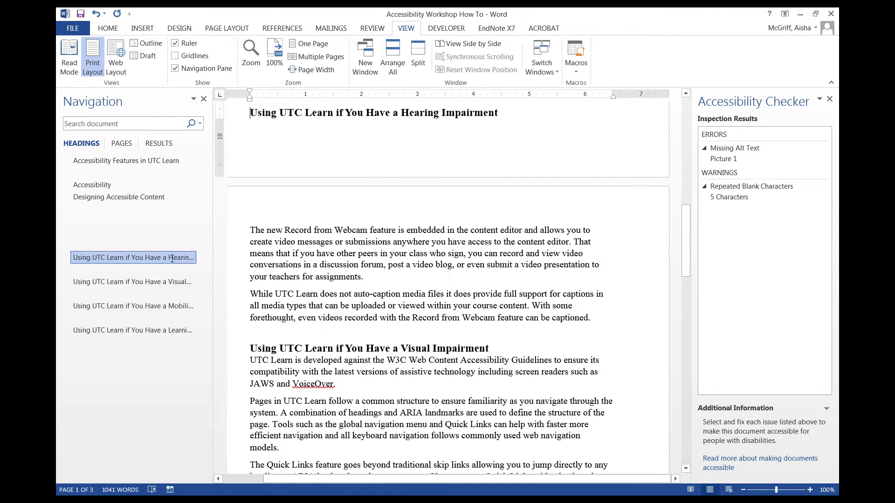
click(176, 305)
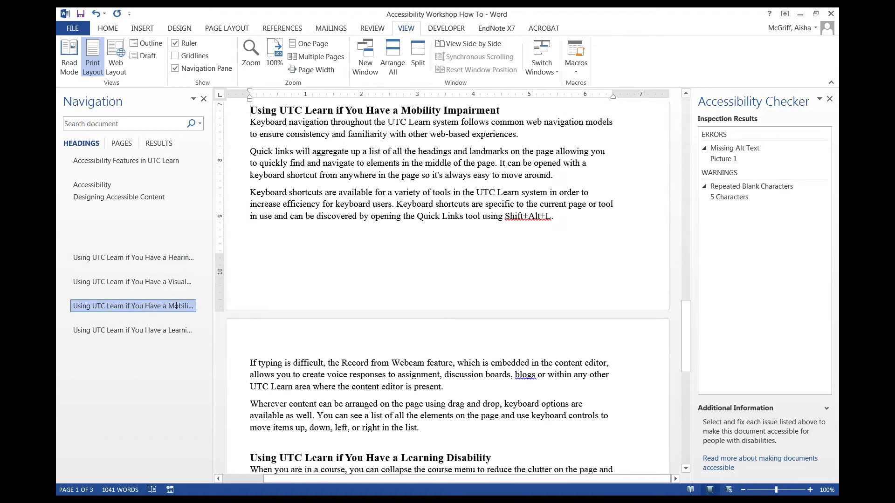
click(182, 161)
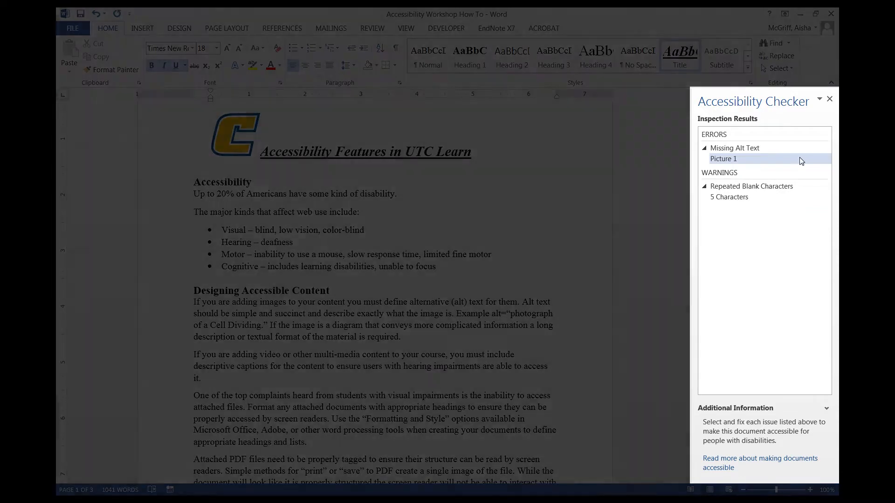
Give the logo flagged for missing alt text the alt text description "Power C Logo"
click(799, 159)
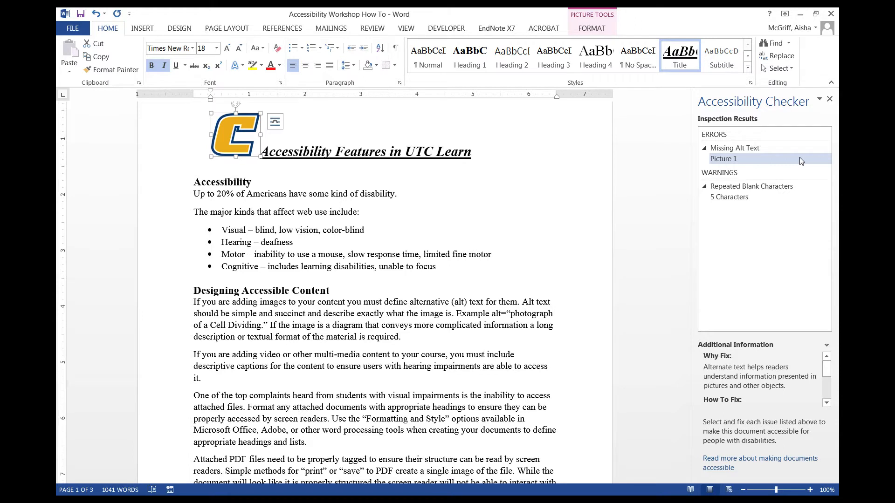
click(799, 159)
right_click(248, 148)
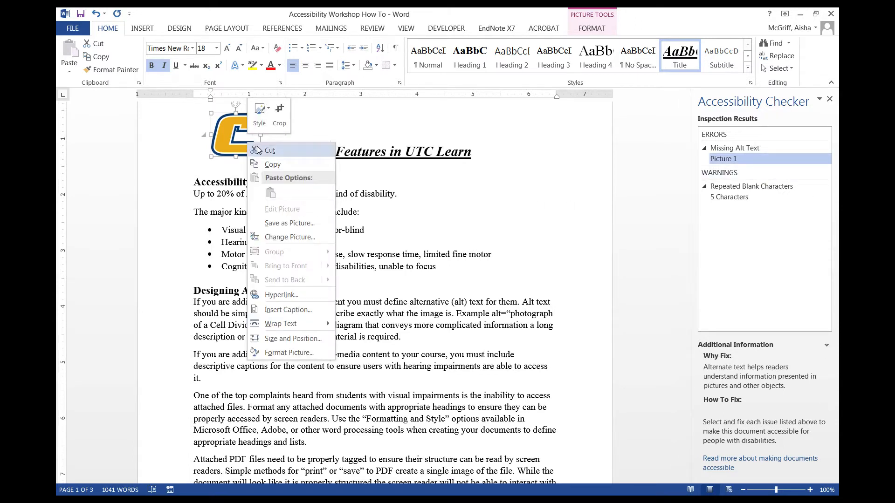
click(328, 353)
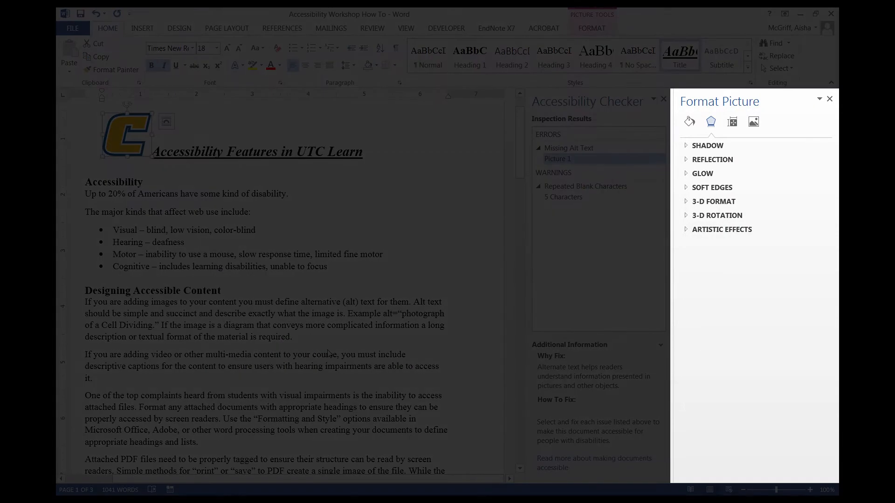
click(732, 122)
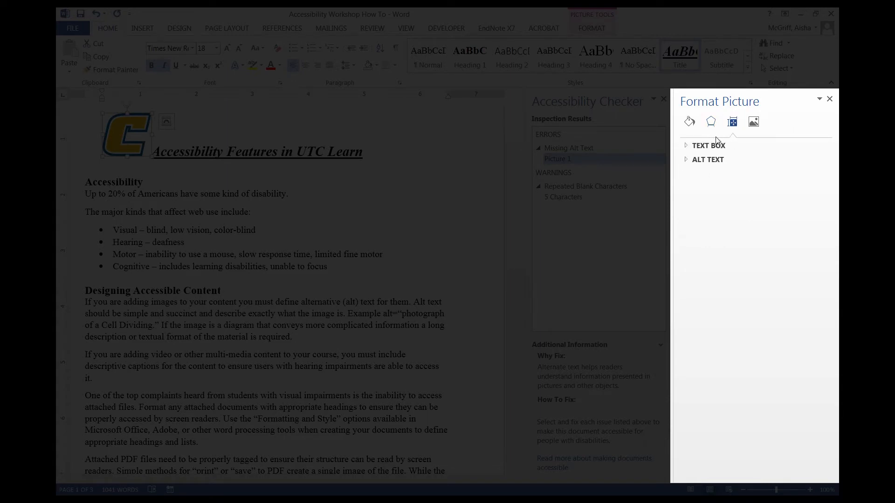
click(707, 160)
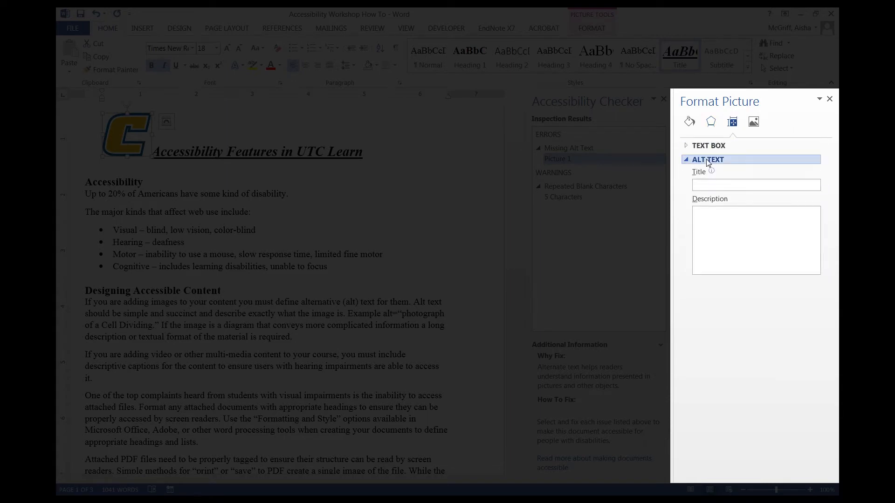
click(726, 218)
text(Power C)
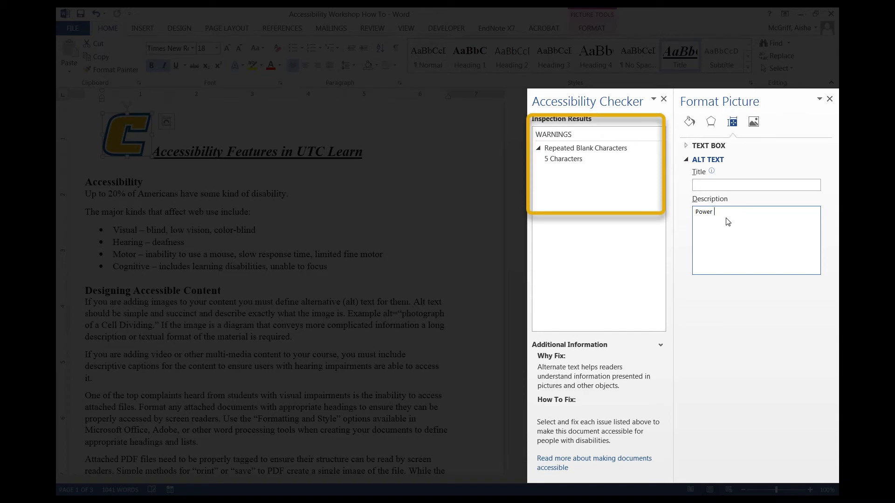
text( Logo)
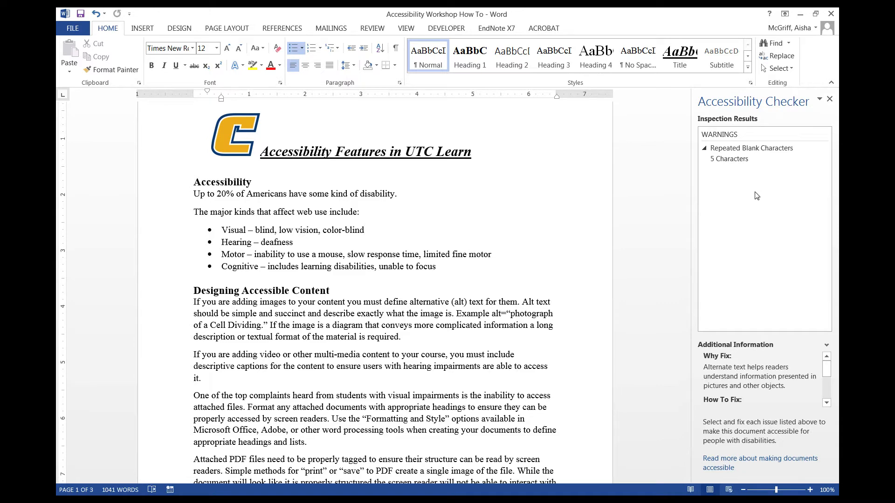
Delete the flagged blank paragraphs above the "Using UTC Learn if You Have a Hearing Impairment" heading and insert a page break there instead
click(742, 164)
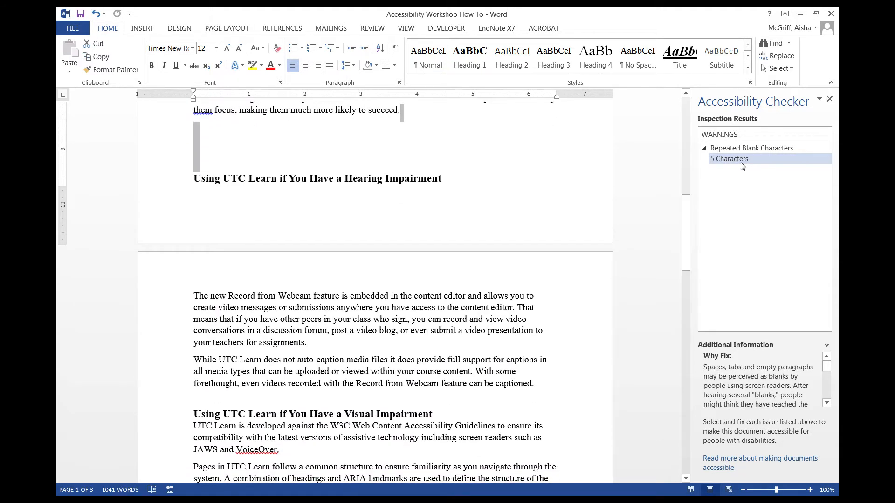
click(402, 123)
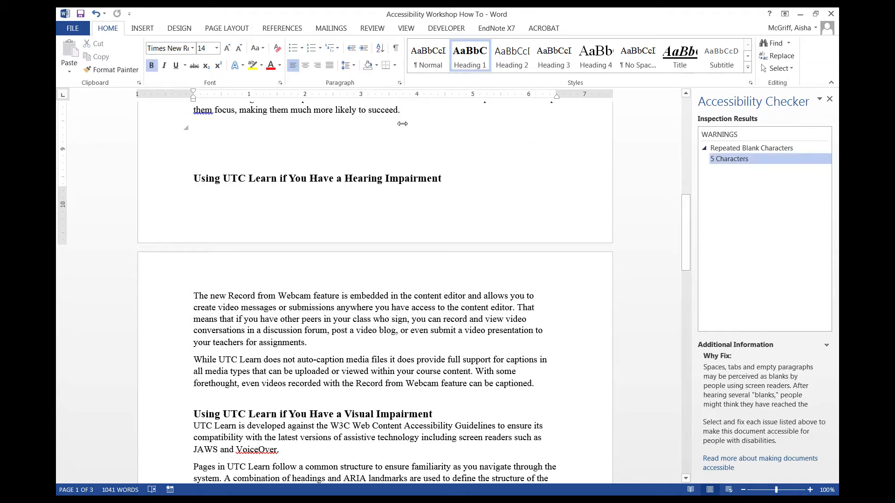
key(Delete)
key(Delete)
key(Delete)
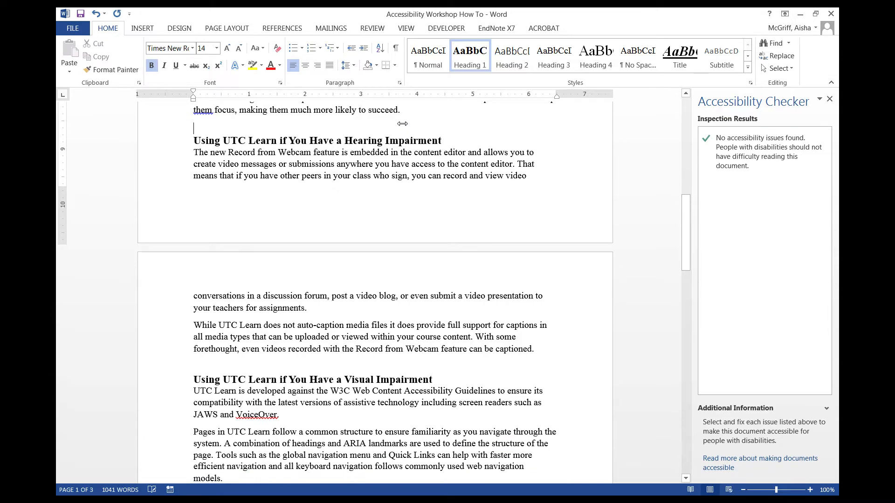
key(Delete)
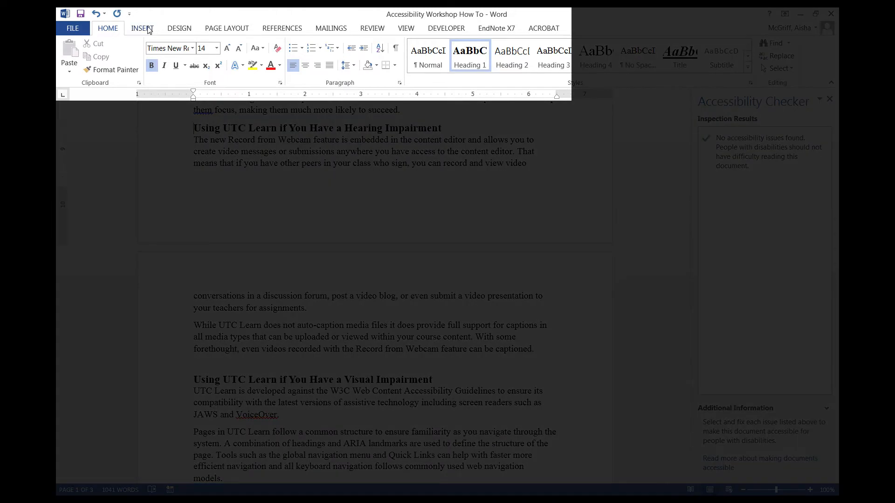
click(149, 28)
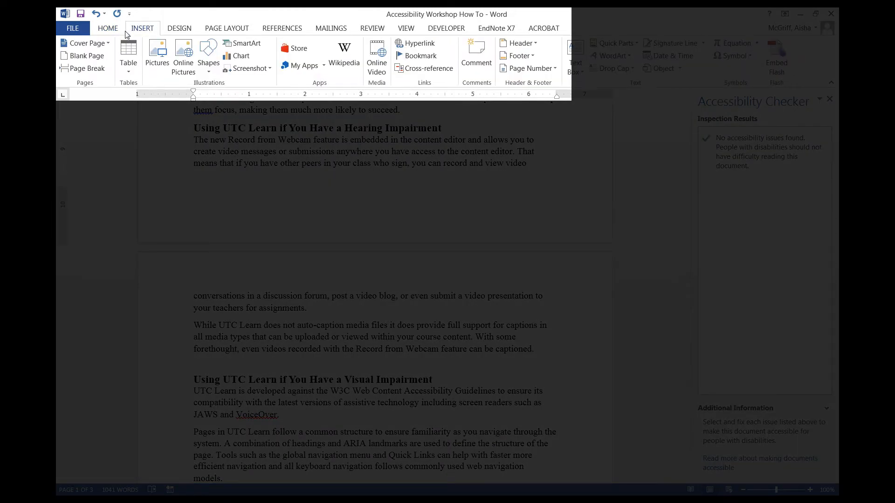
click(102, 69)
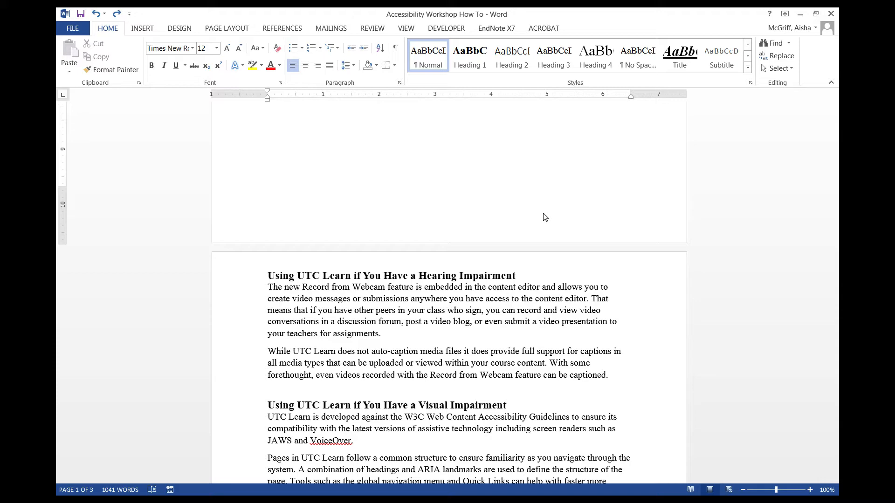
Add a Plain Number 2 page number at the bottom of the pages and return to the document body
double_click(545, 217)
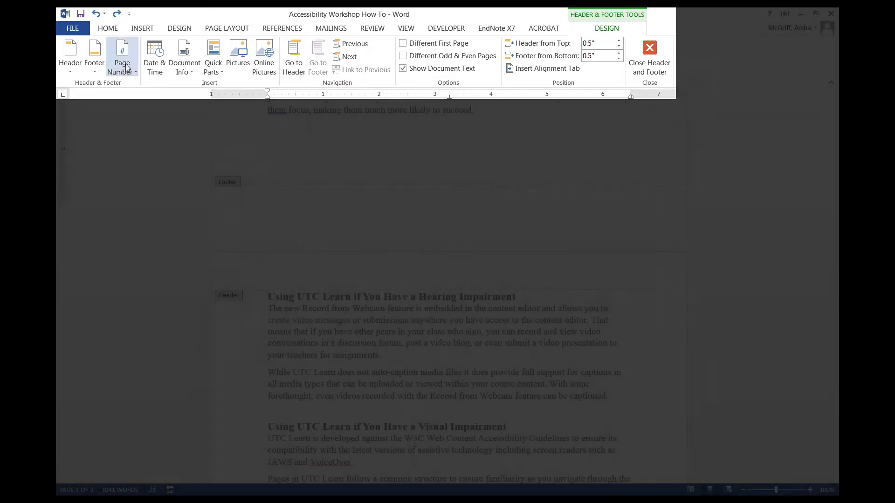
click(124, 66)
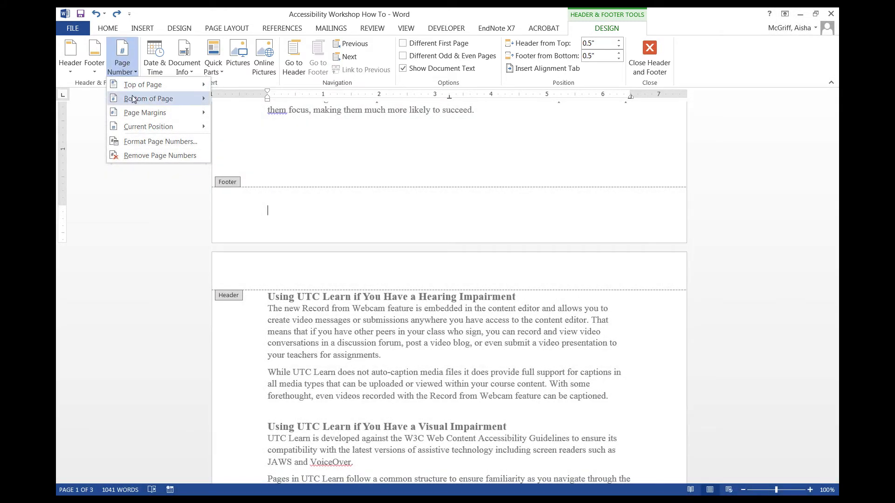
mouse_move(133, 99)
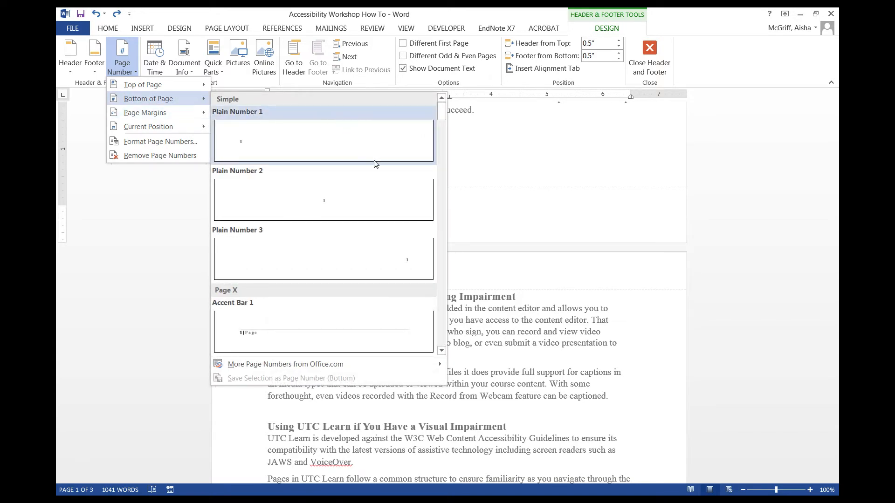
click(392, 205)
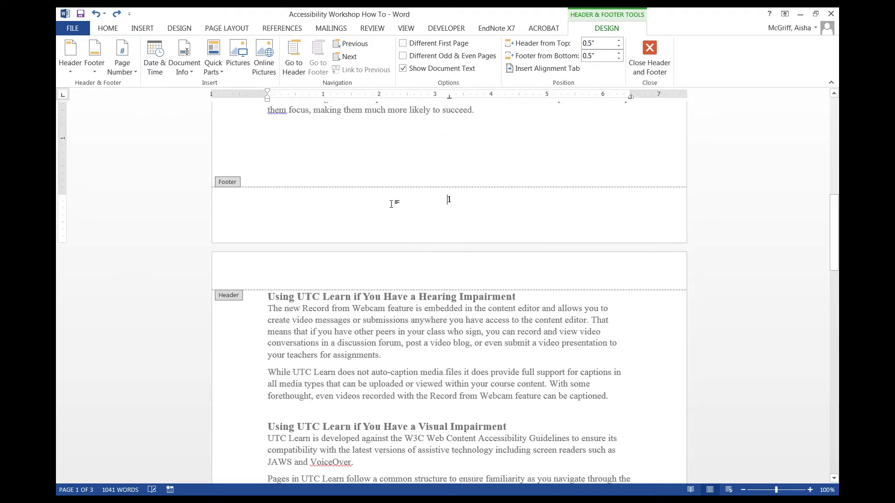
double_click(570, 148)
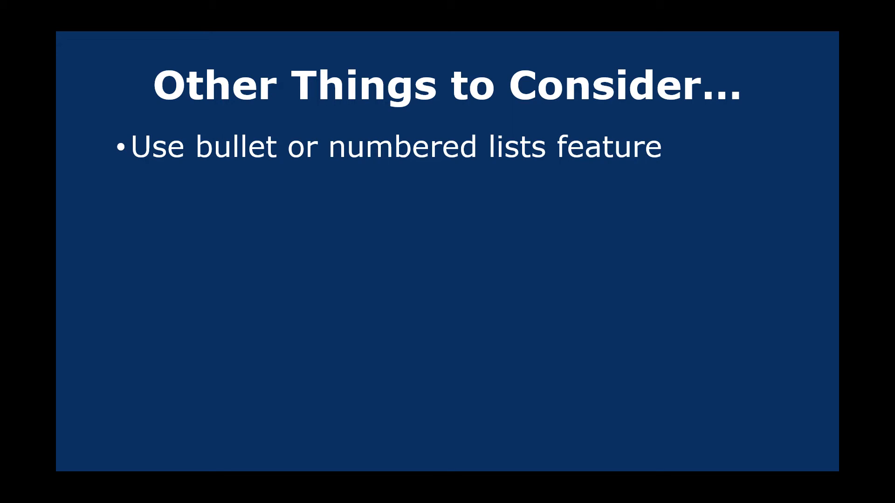
key(space)
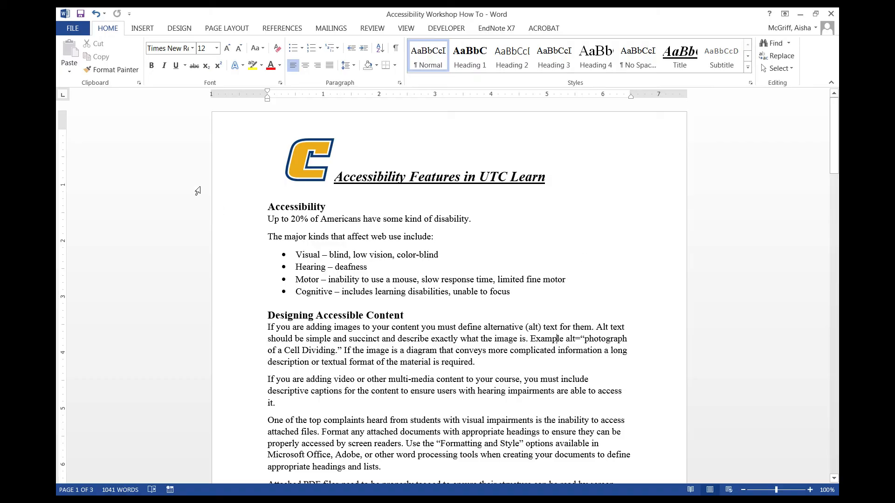
Save the document in My Documents as a PDF, accepting PDF options with bookmarks from headings and document structure tags for accessibility
click(73, 28)
click(86, 127)
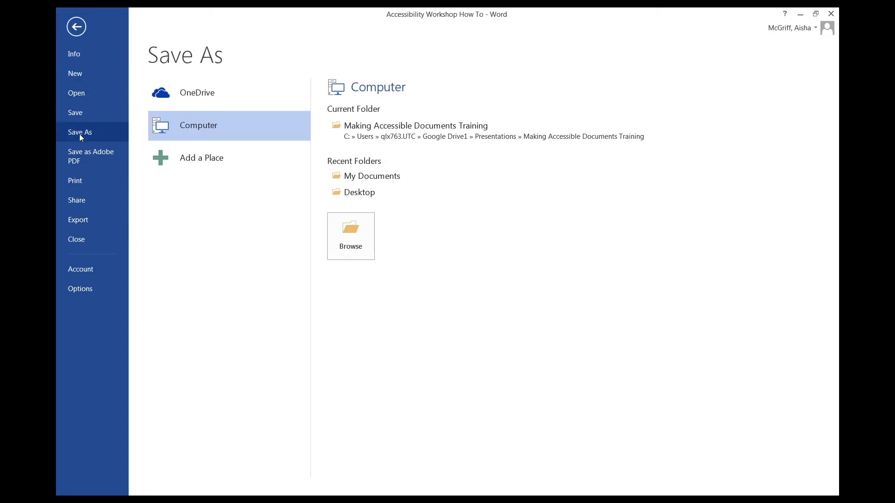
click(376, 178)
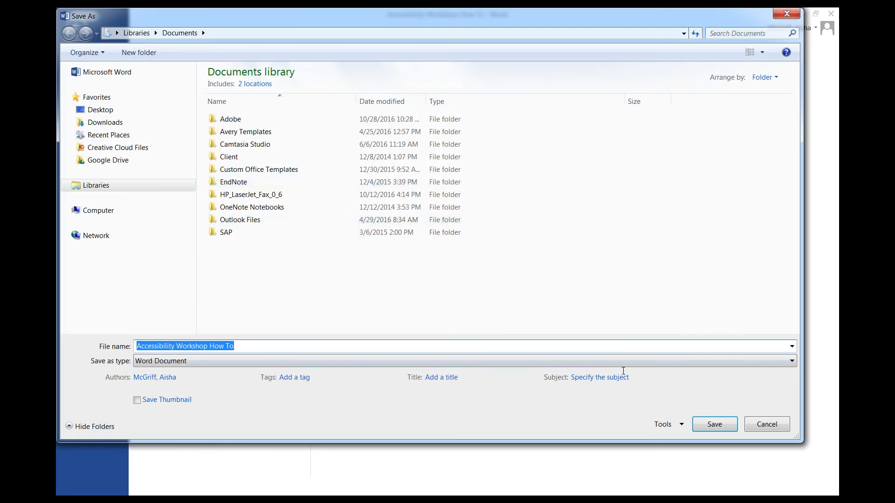
click(711, 365)
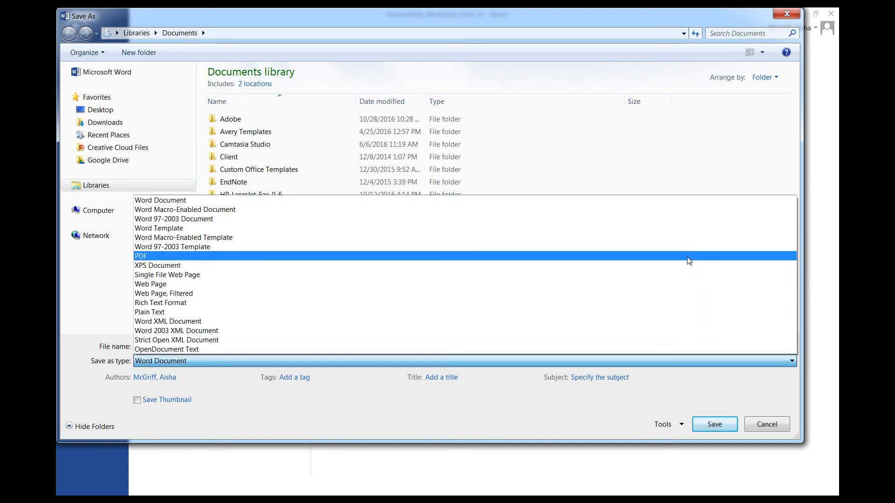
click(689, 260)
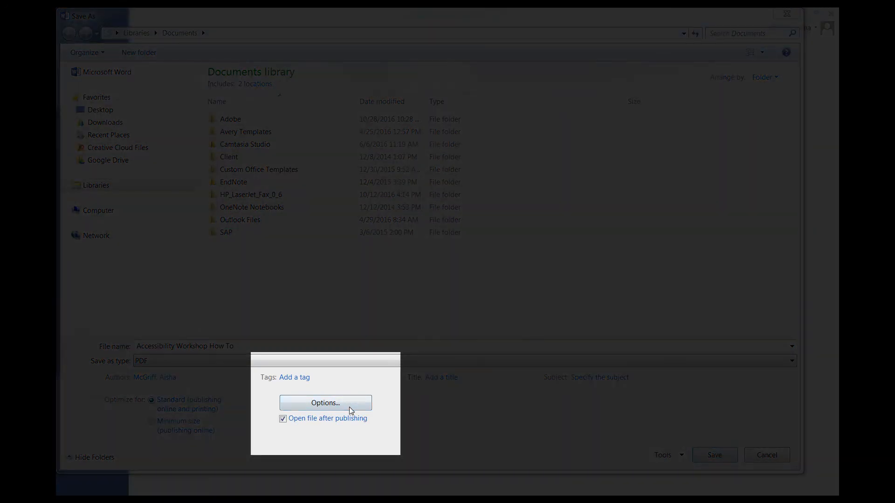
click(351, 409)
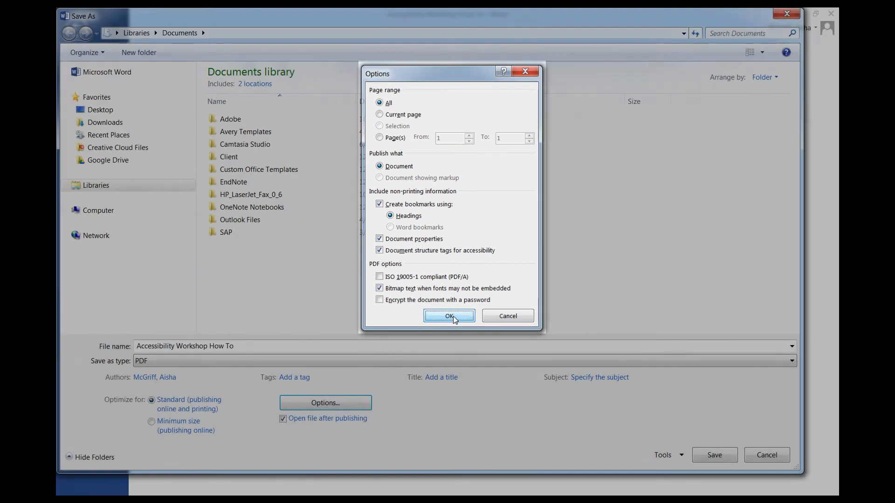
click(450, 317)
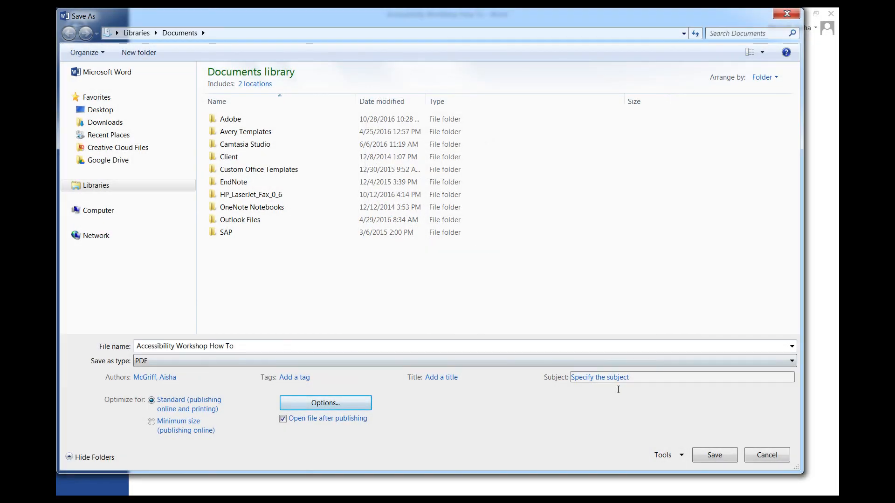
click(718, 453)
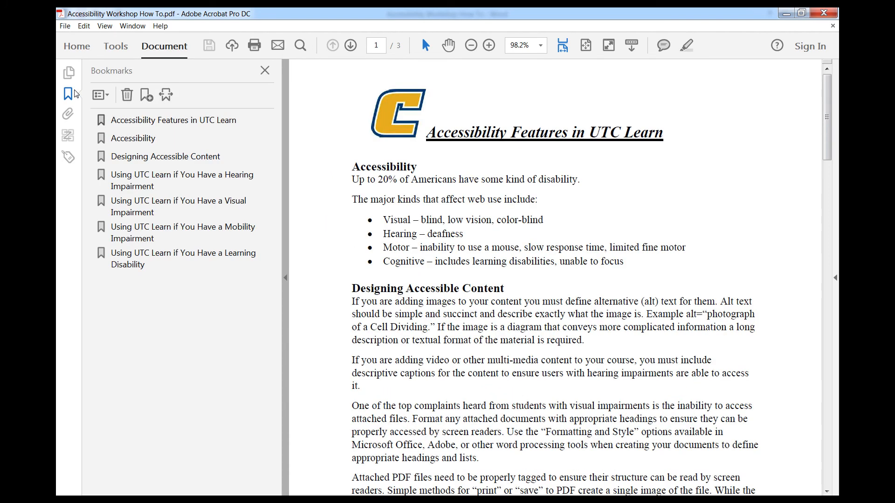
Check the PDF's bookmarks by jumping to the mobility impairment section, the learning disability section and the document title
click(195, 232)
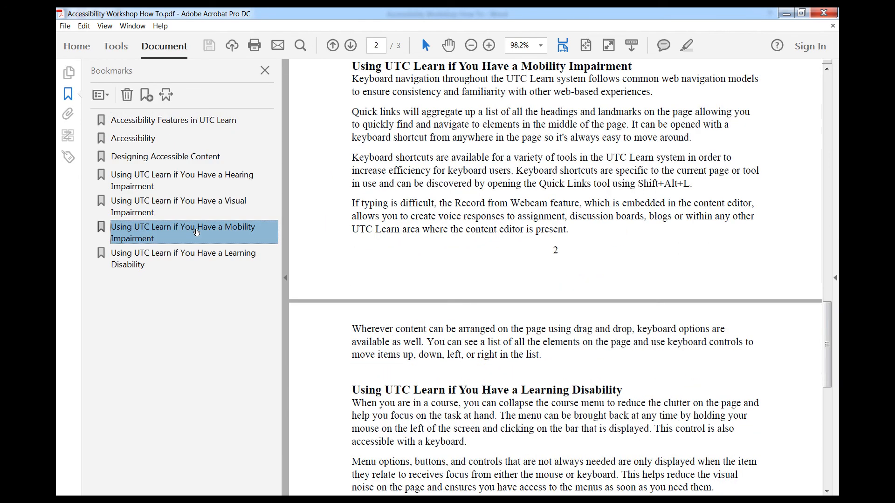
click(184, 258)
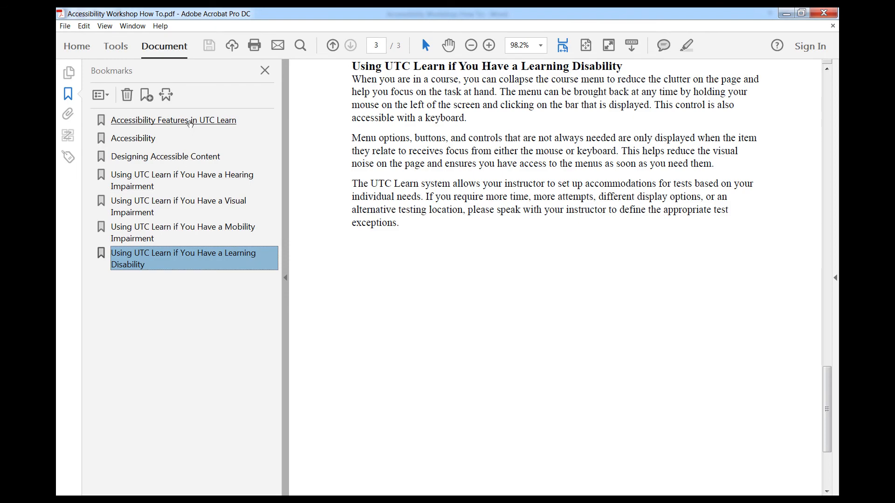
click(190, 122)
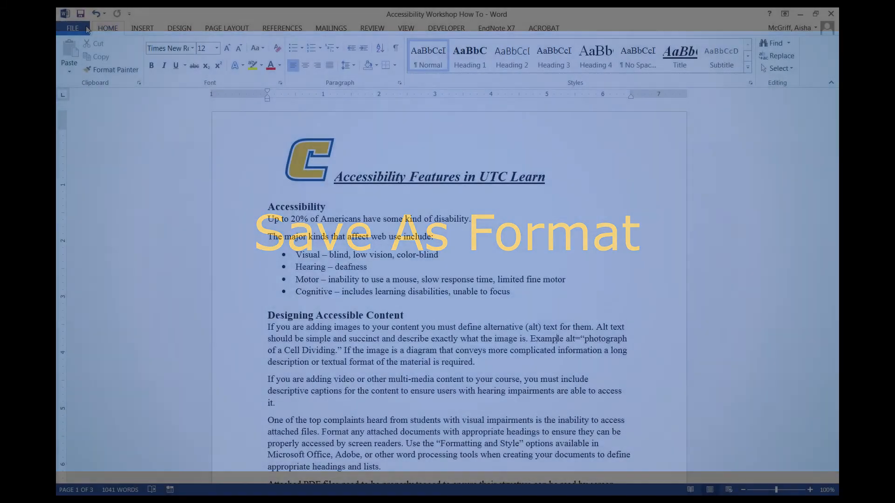
Switch back to Word and save the document in My Documents in the Word 97-2003 Document format
click(86, 26)
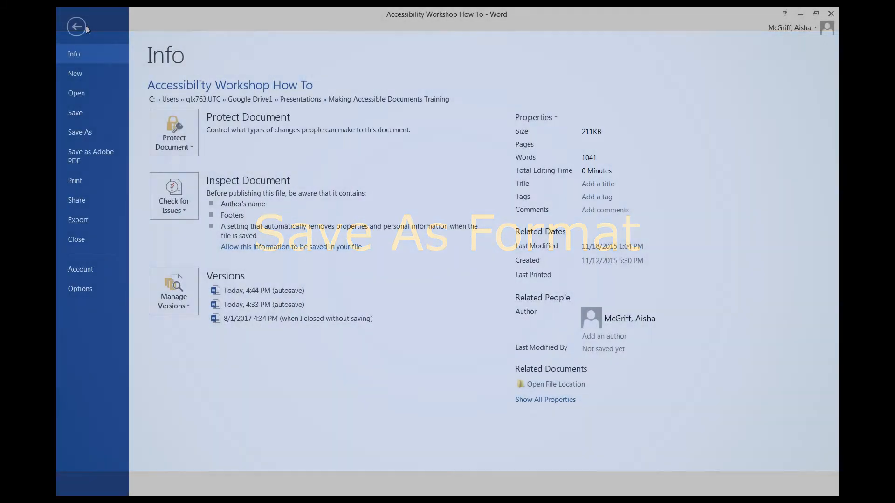
click(88, 130)
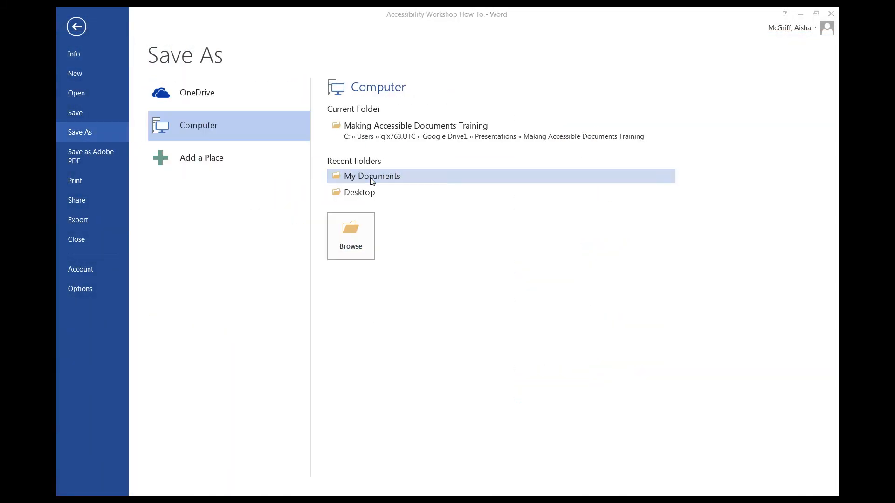
click(372, 182)
click(393, 360)
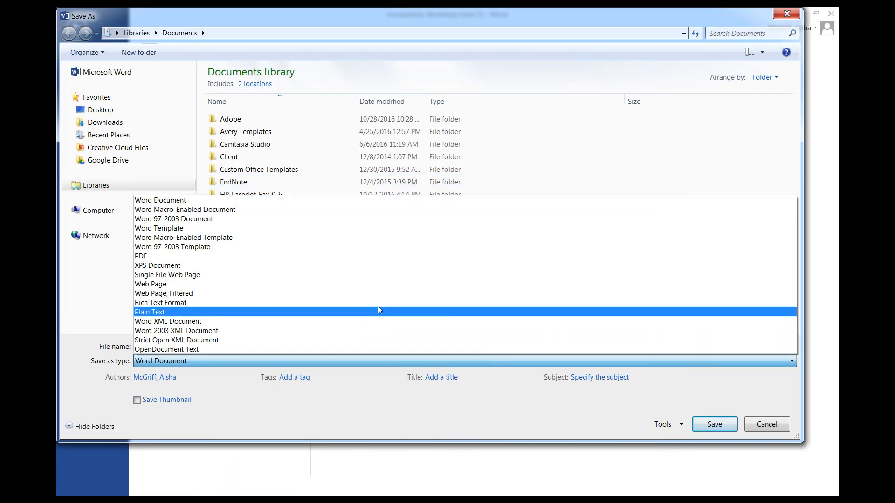
click(364, 219)
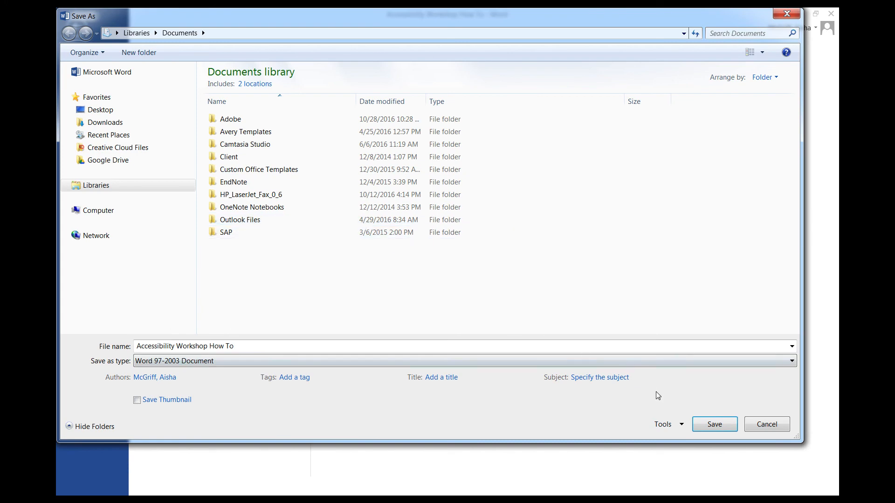
click(716, 424)
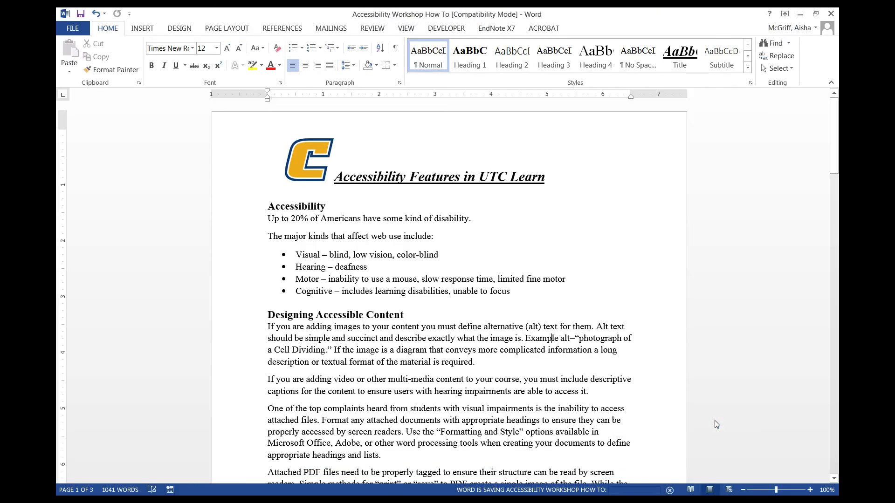